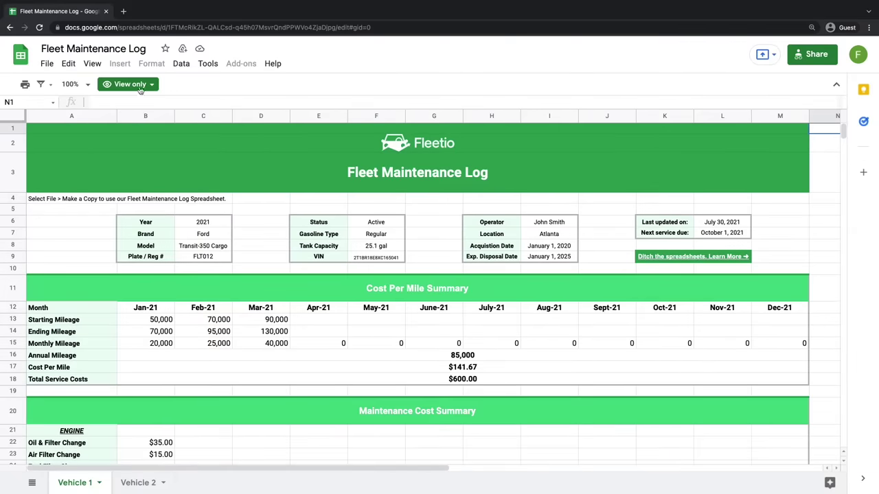
Make a copy of the Fleet Maintenance Log named 'Dunder Mifflin Fleet Maintenance | 2021' and open it.
click(45, 63)
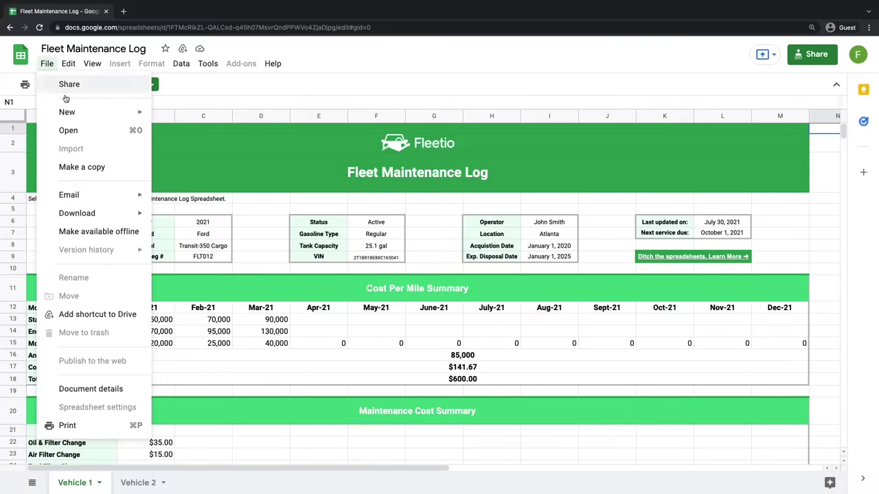
mouse_move(88, 214)
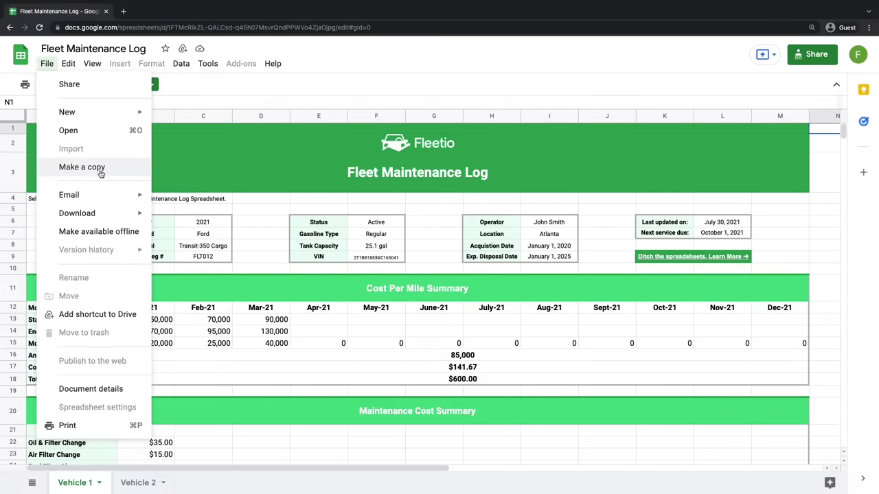
click(100, 173)
text(Dunder Mifflin Fleet Maintenance | 2021)
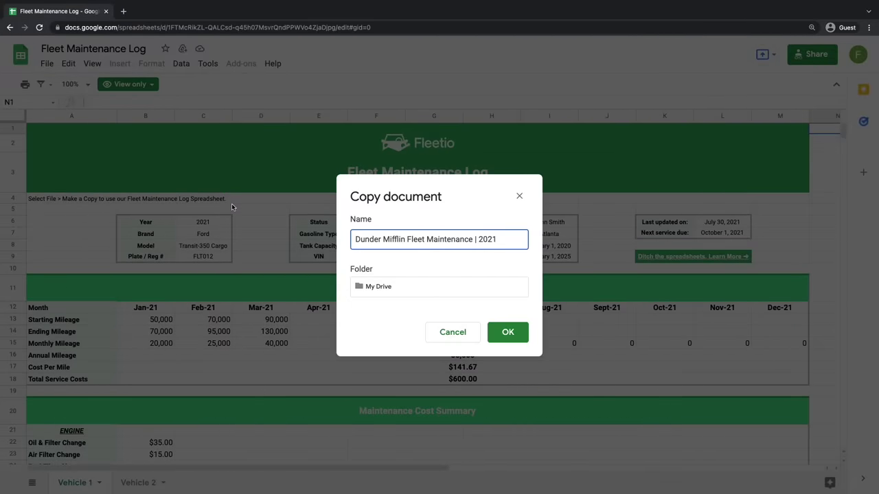
key(Return)
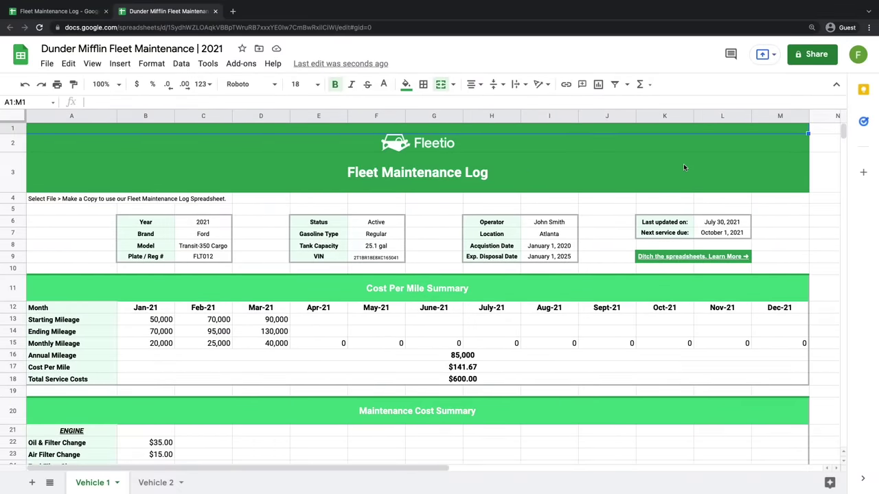
click(811, 55)
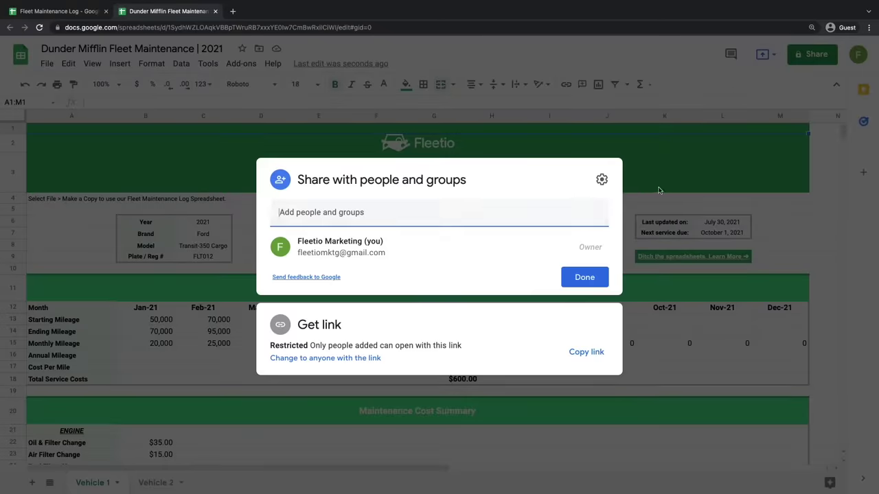
click(579, 282)
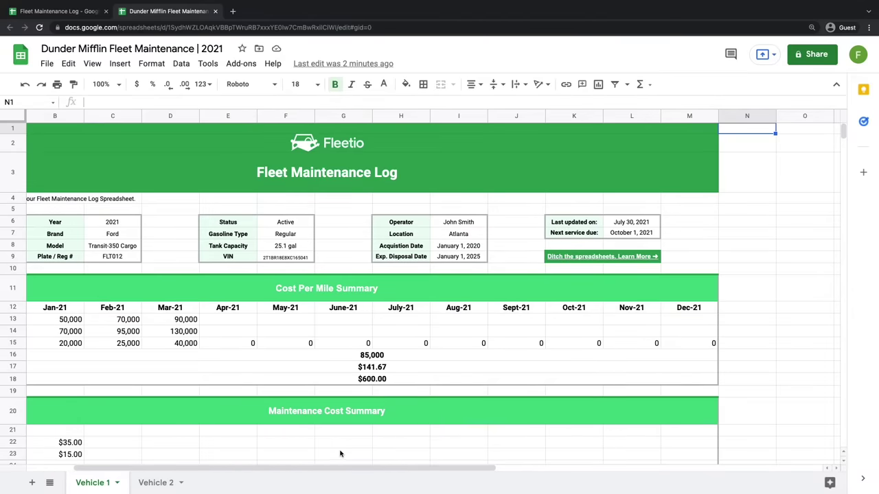
Duplicate the Vehicle 2 sheet.
click(160, 483)
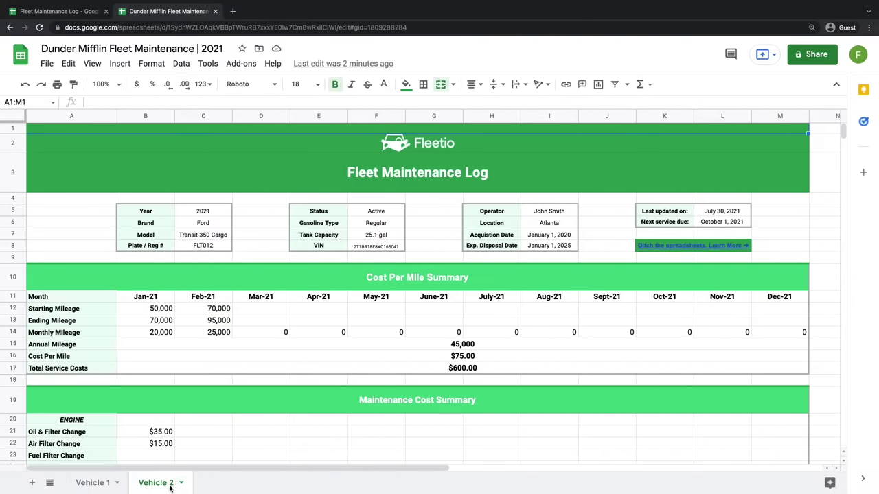
right_click(169, 486)
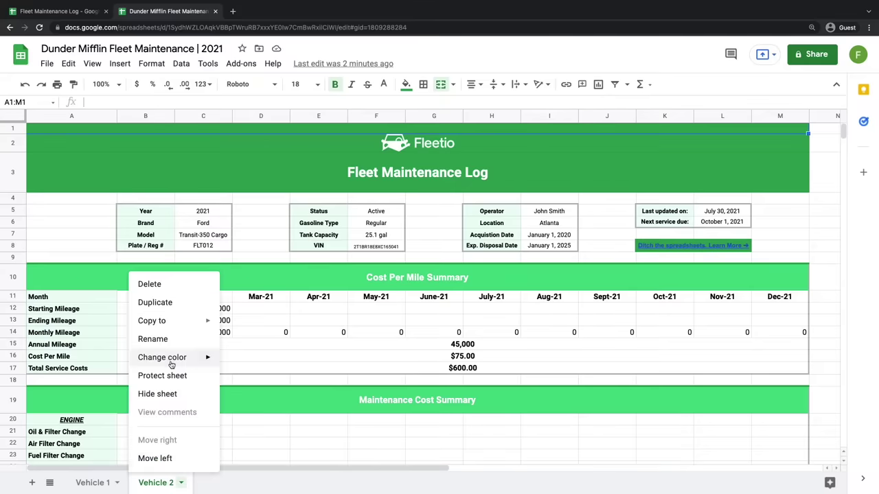
click(163, 303)
click(245, 482)
Rename the copied sheet 'Vehicle 3', then return to Vehicle 1 and select its details area A5:M10.
double_click(246, 483)
text(Vehicle 3)
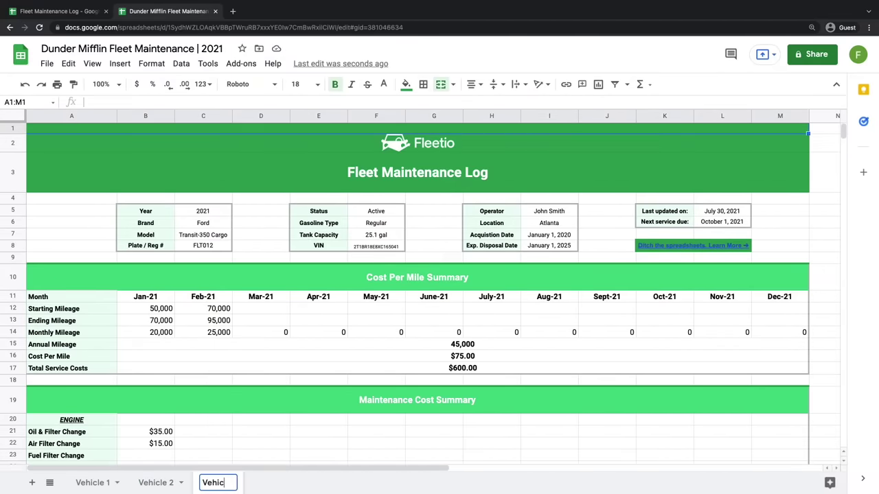
key(Return)
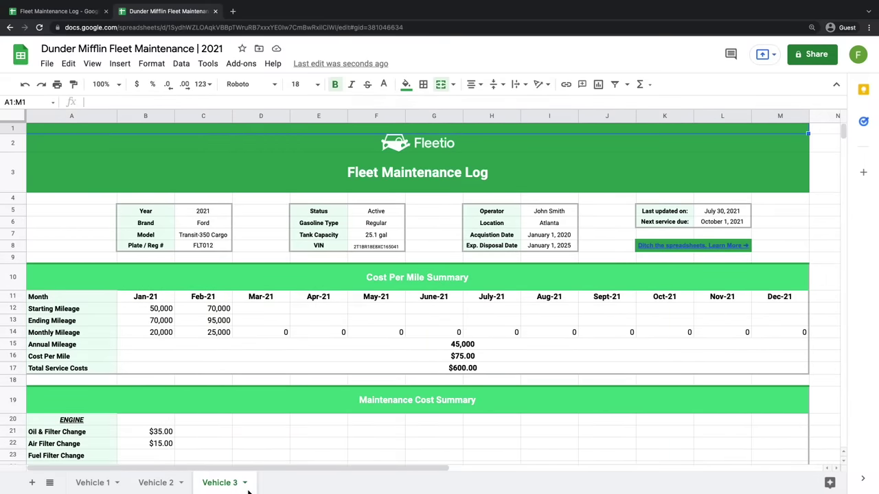
click(92, 482)
drag(71, 212, 778, 266)
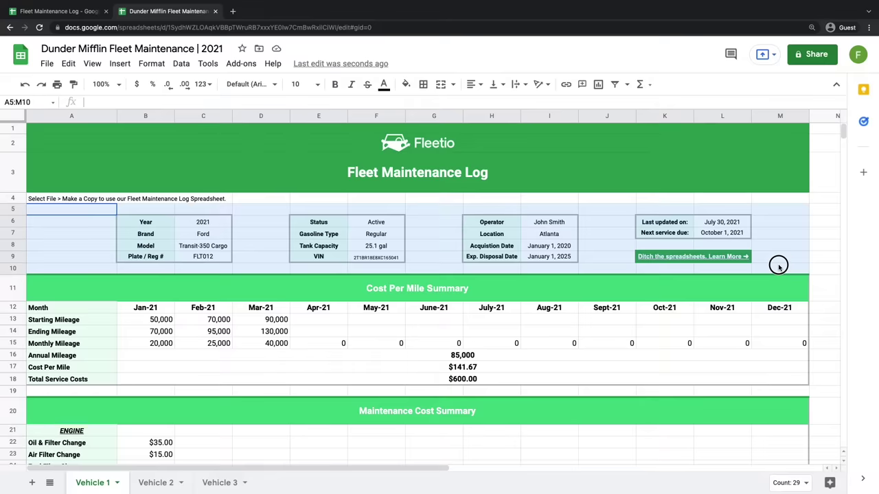
click(605, 238)
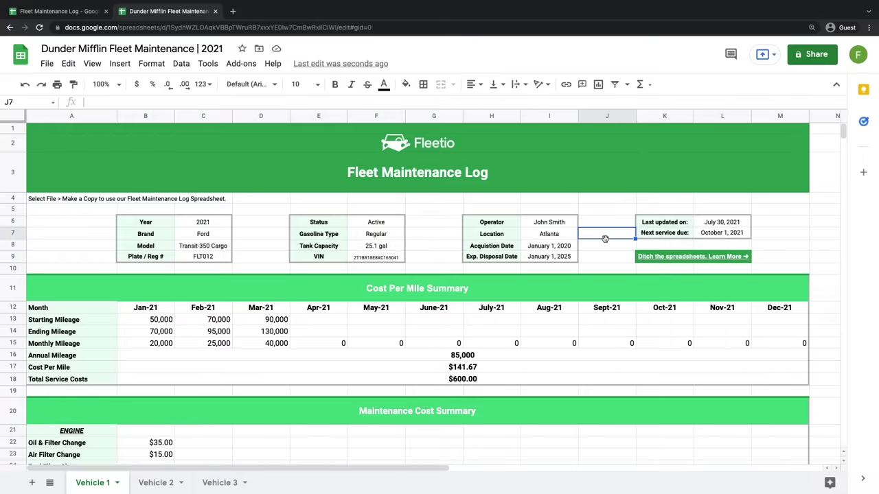
drag(212, 224, 216, 254)
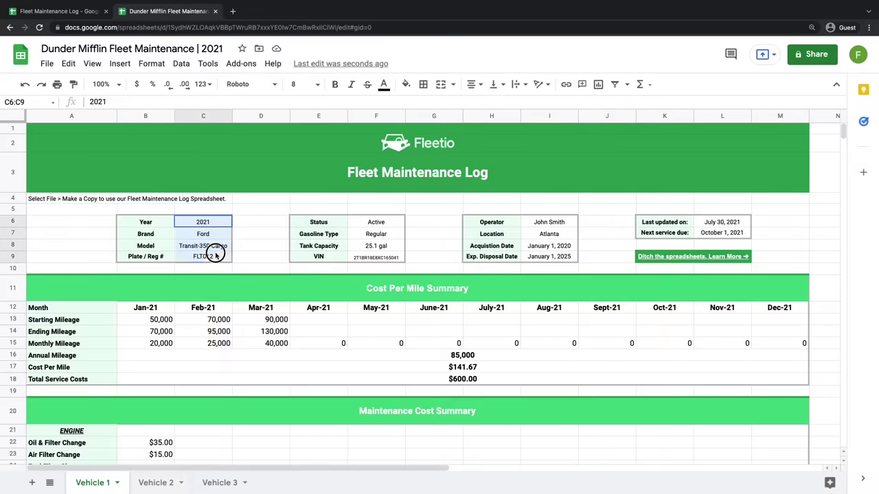
click(203, 256)
click(353, 257)
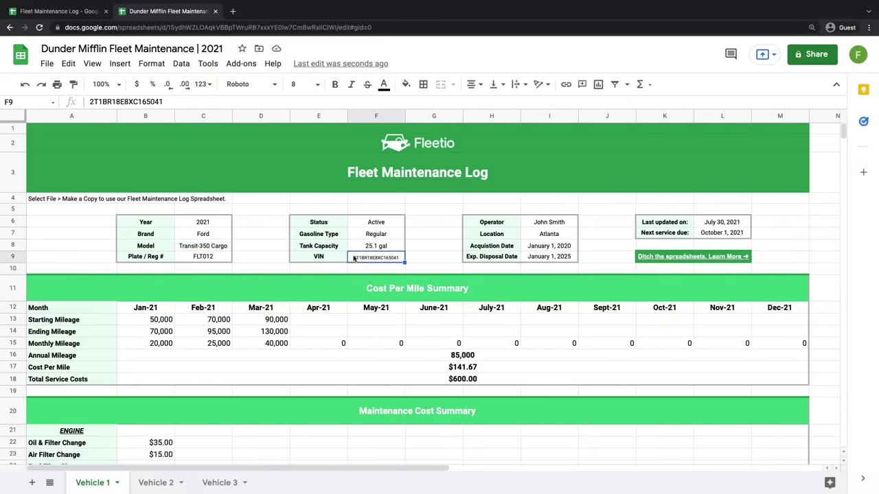
click(544, 224)
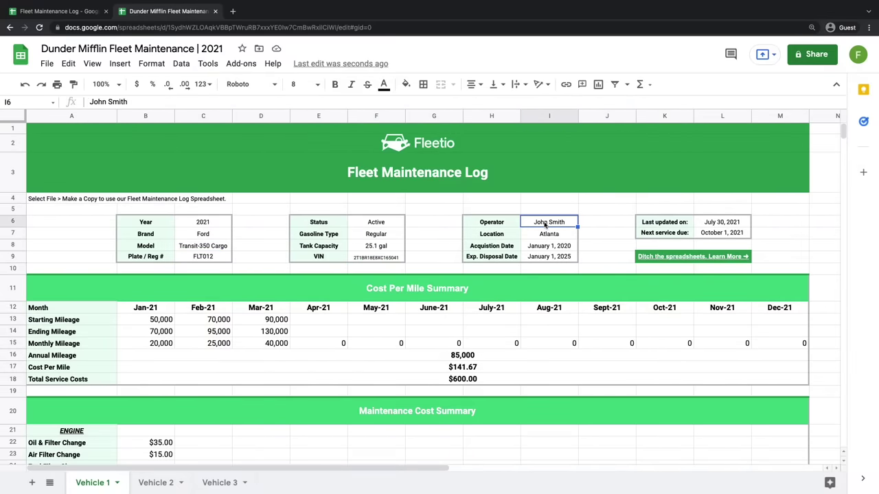
click(723, 222)
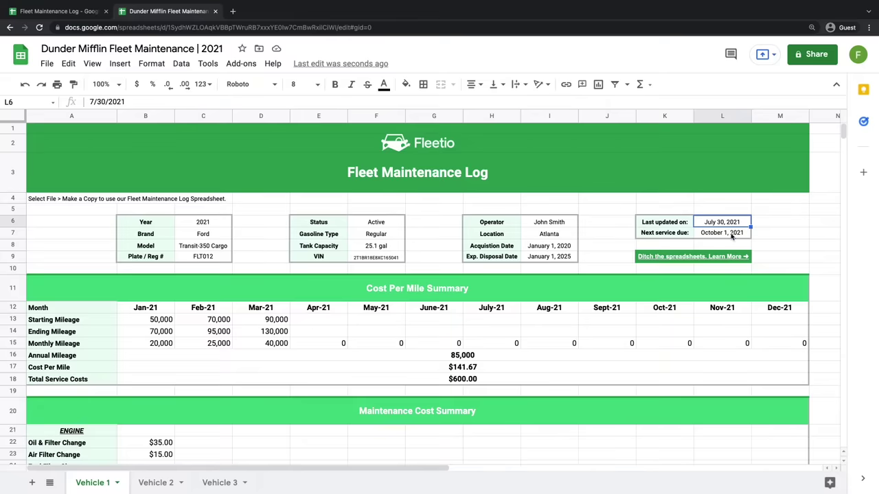
click(732, 237)
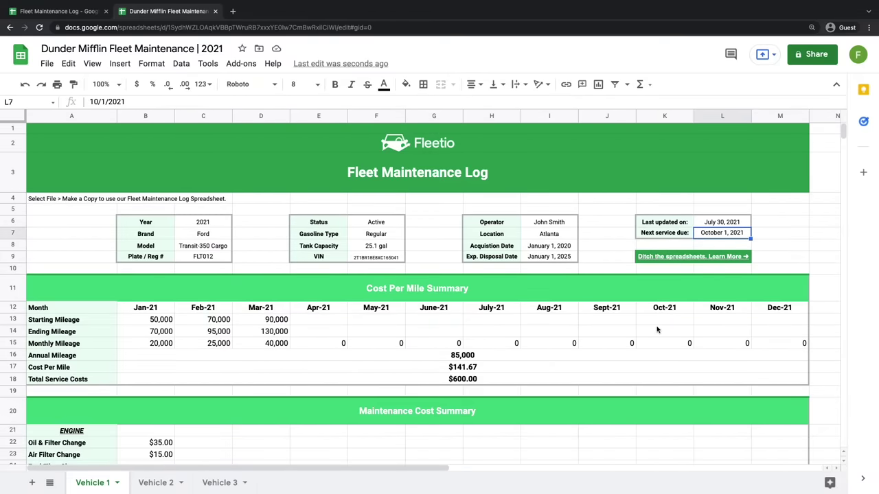
drag(490, 234, 549, 234)
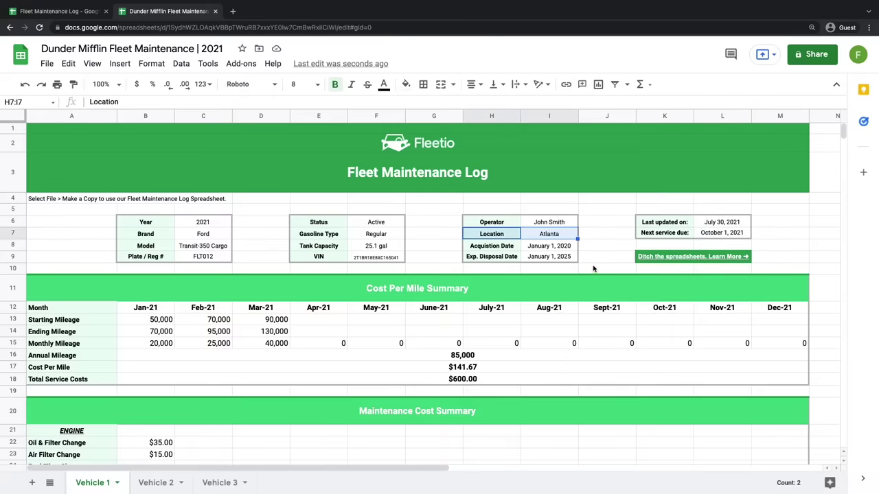
click(76, 308)
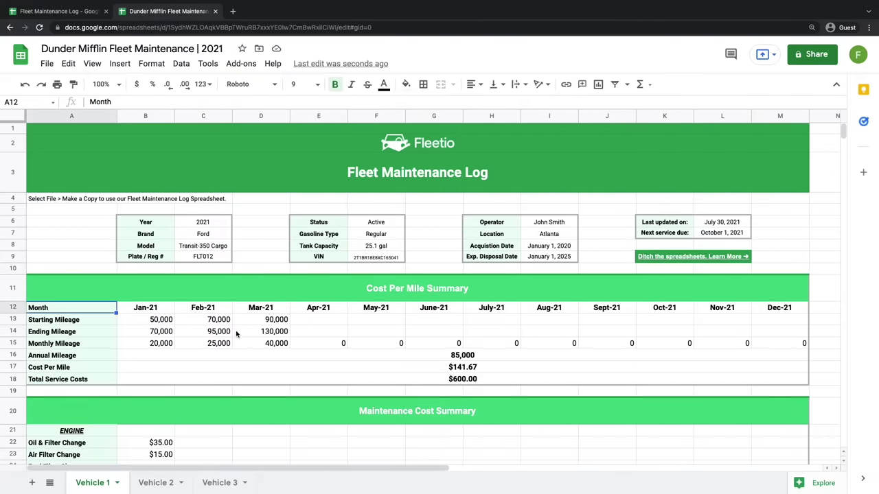
click(142, 313)
click(199, 313)
click(276, 313)
click(302, 313)
key(Left)
key(Left)
key(Left)
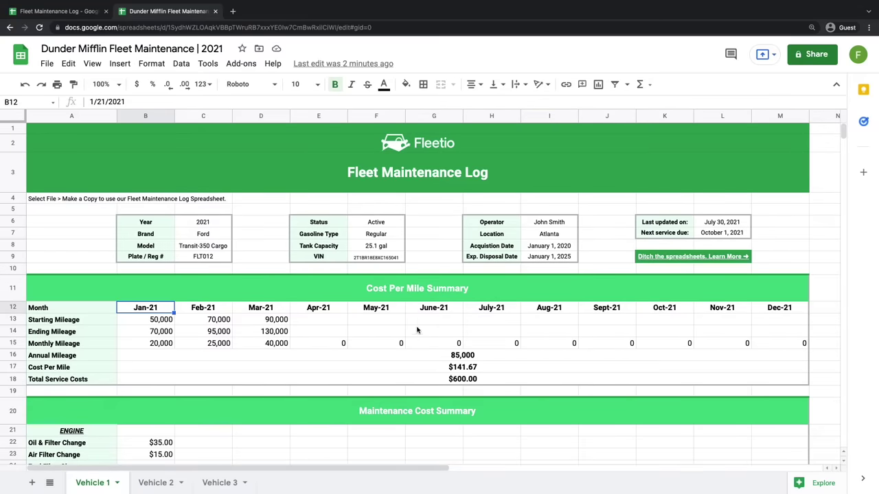
click(47, 64)
click(103, 168)
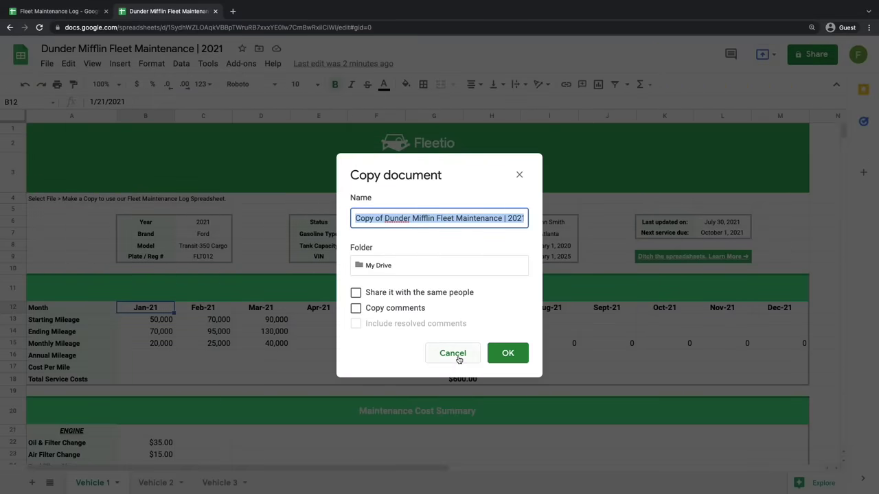
click(453, 353)
key(Up)
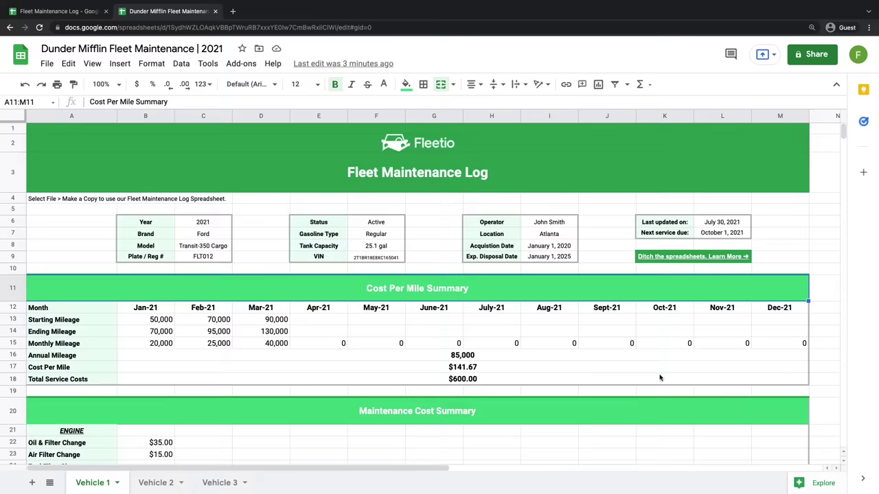
Scroll through Vehicle 1's Maintenance Cost Summary, row-41 heading and Vehicle Maintenance Log sections.
scroll(491, 298, down, 2)
click(475, 288)
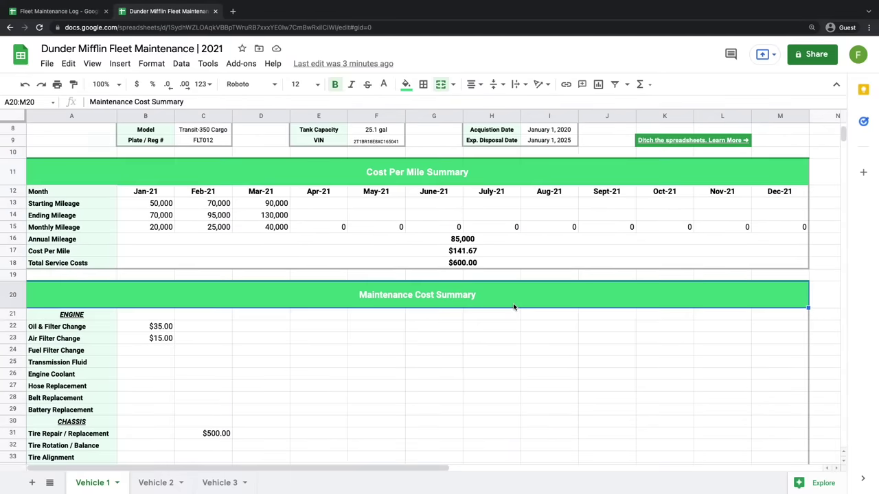
scroll(515, 308, down, 5)
click(486, 302)
scroll(518, 312, down, 2)
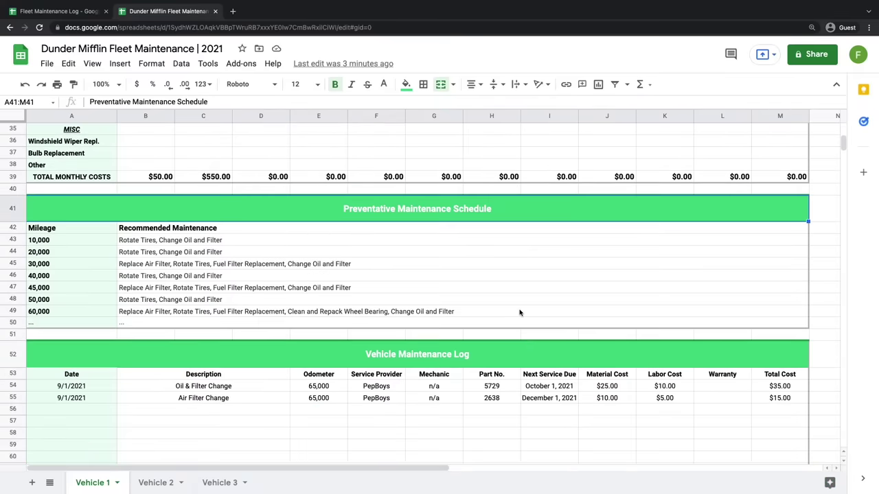
click(521, 353)
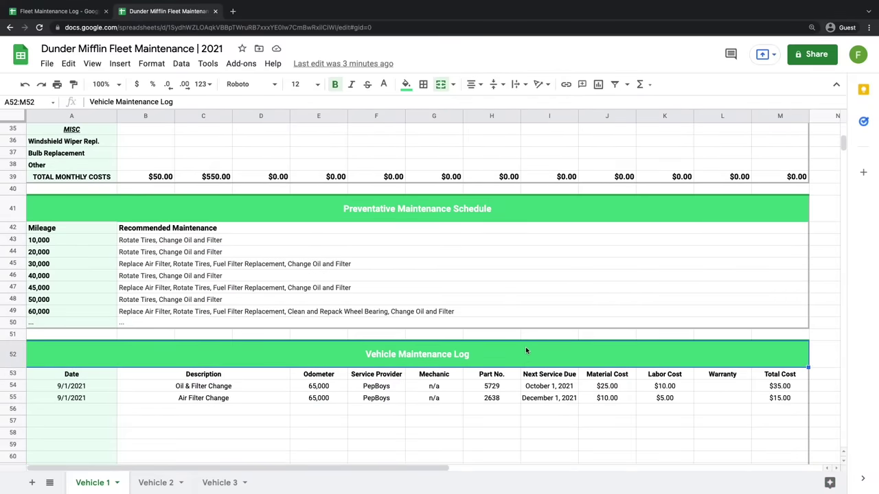
scroll(526, 350, down, 1)
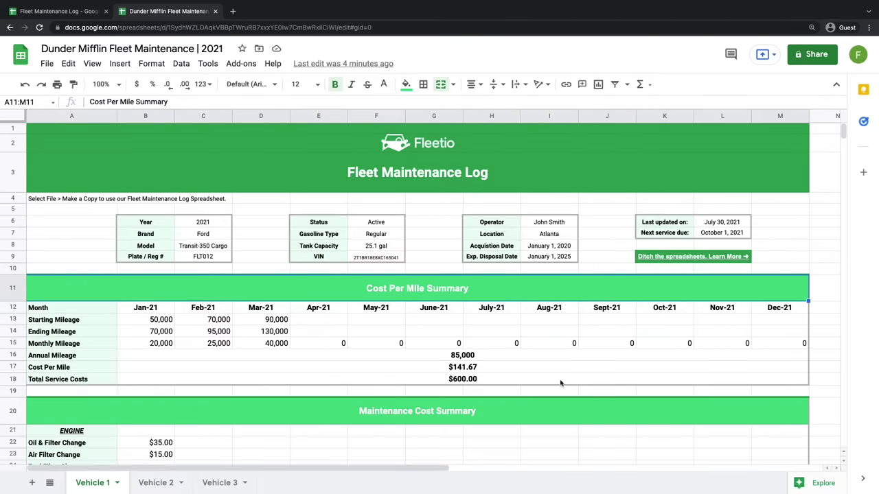
Review the Annual Mileage and Total Service Costs rows and select January–March mileage figures.
click(87, 355)
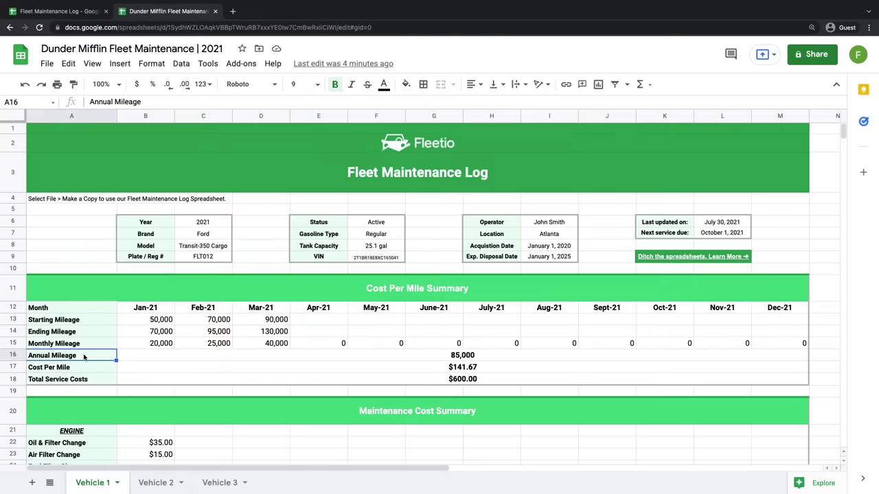
click(89, 382)
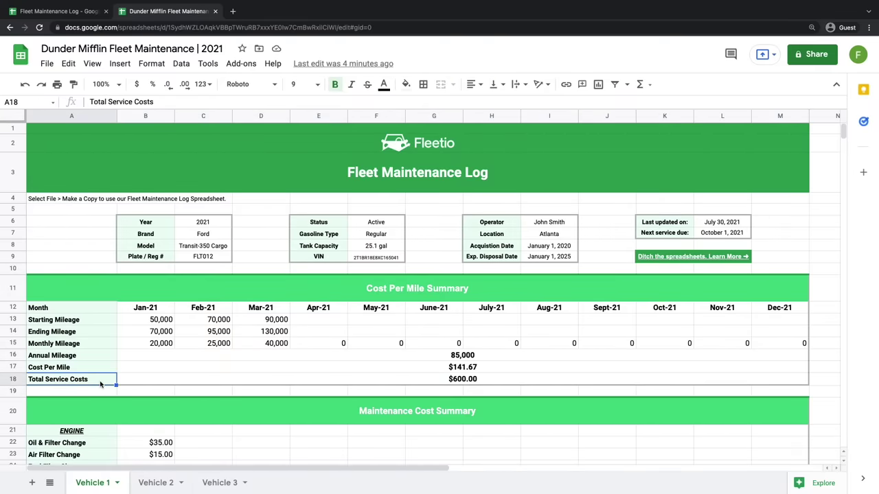
click(151, 320)
drag(144, 320, 263, 333)
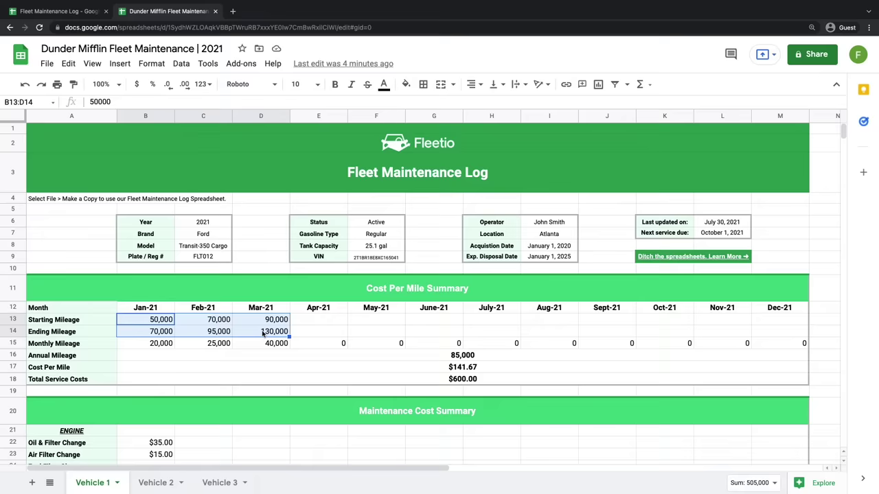
Enter April's starting mileage 135000 and ending mileage 142000.
click(326, 320)
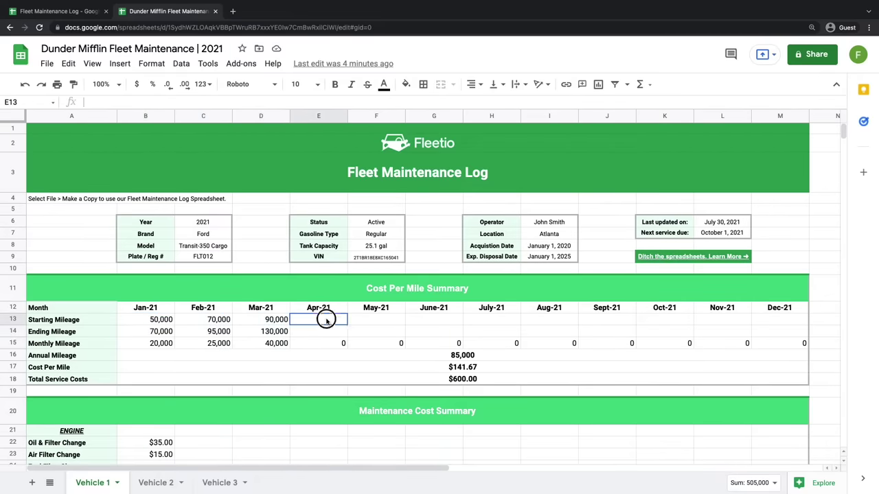
scroll(326, 320, down, 1)
text(135000)
key(Return)
text(142000)
key(Return)
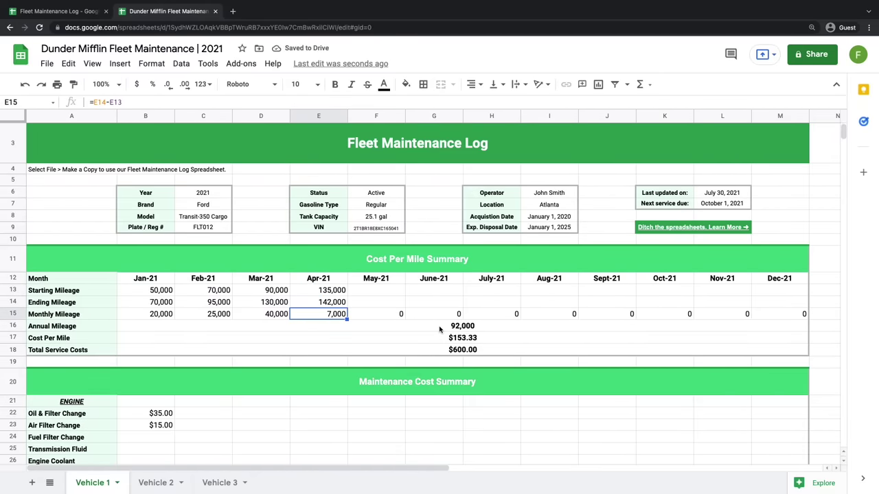
click(469, 314)
scroll(500, 300, down, 5)
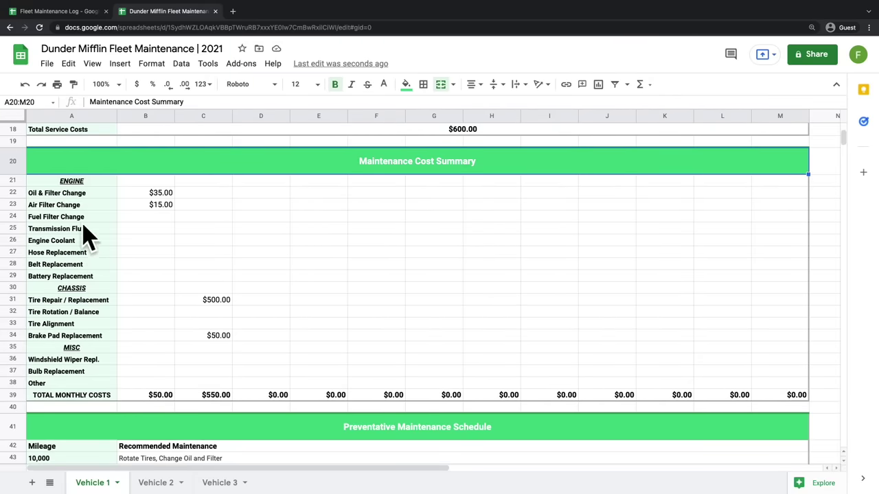
Review the maintenance cost categories and select the Other row.
drag(74, 195, 92, 387)
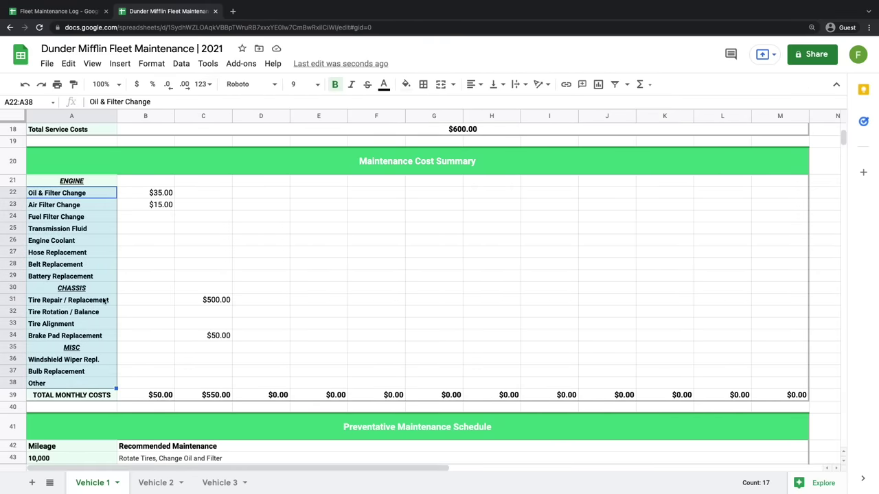
click(74, 383)
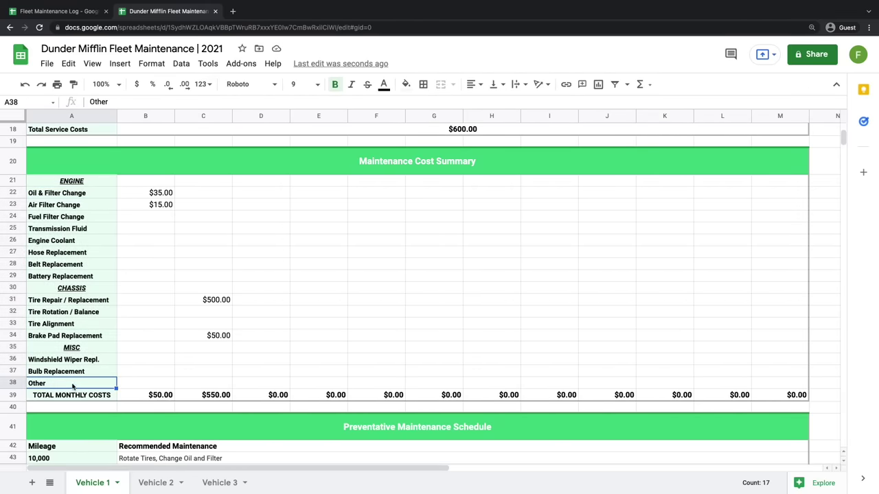
click(21, 384)
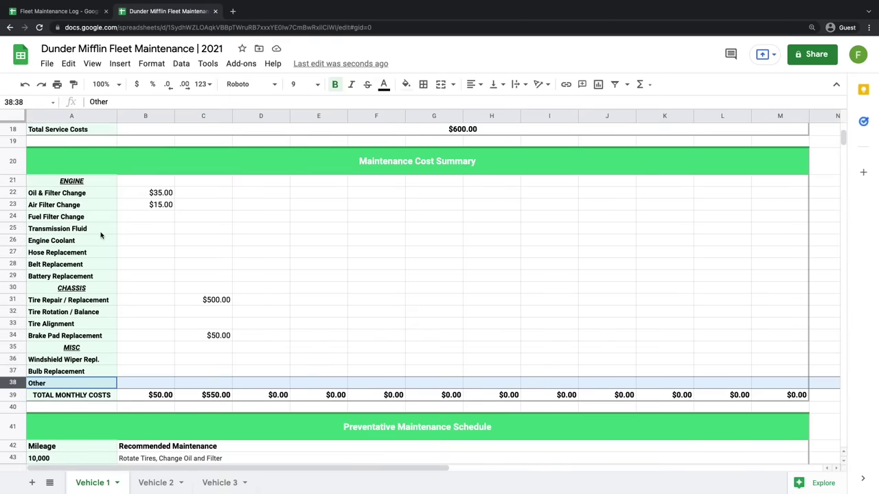
Enter 35 as January's Fuel Filter Change cost and check the total monthly and service cost formulas.
click(145, 216)
text(35)
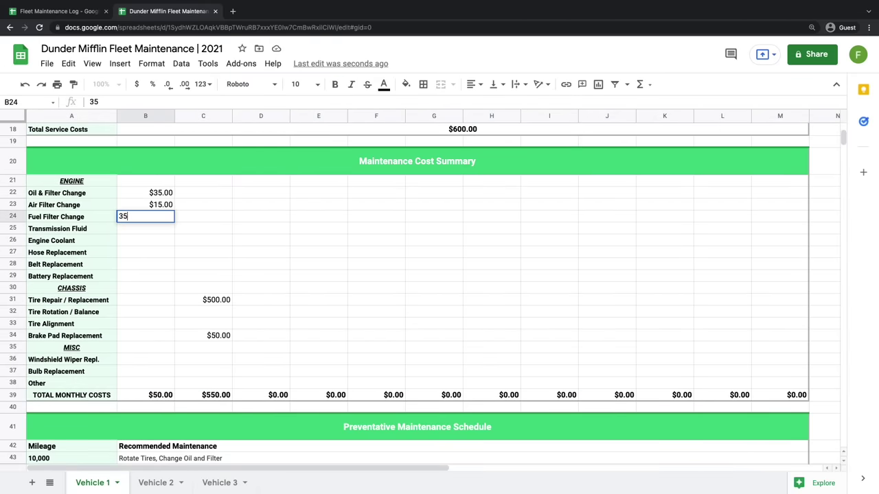
key(Return)
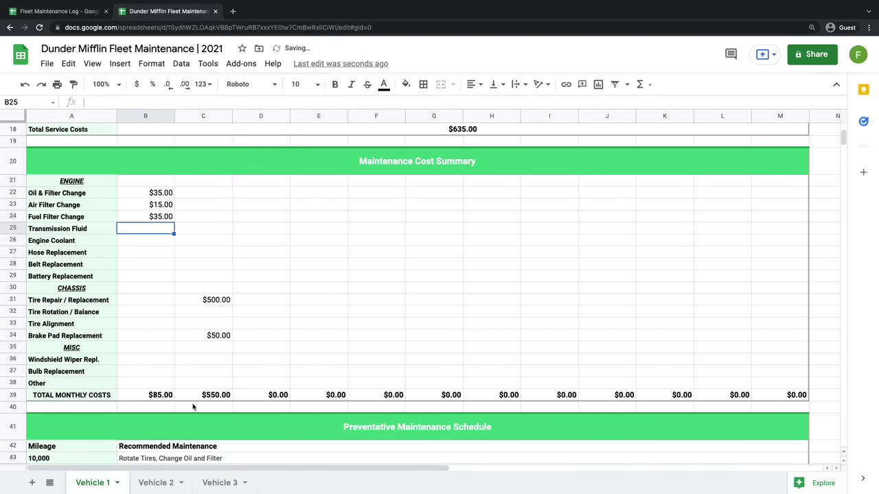
click(159, 396)
scroll(318, 376, up, 3)
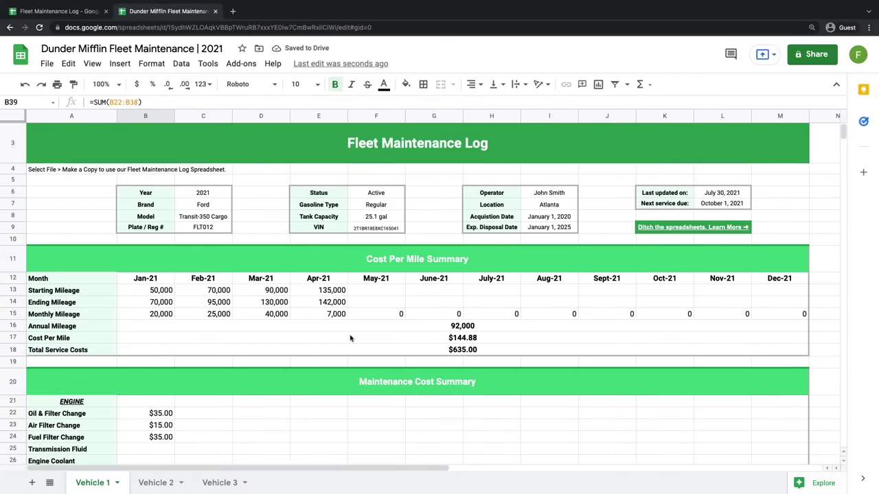
click(347, 350)
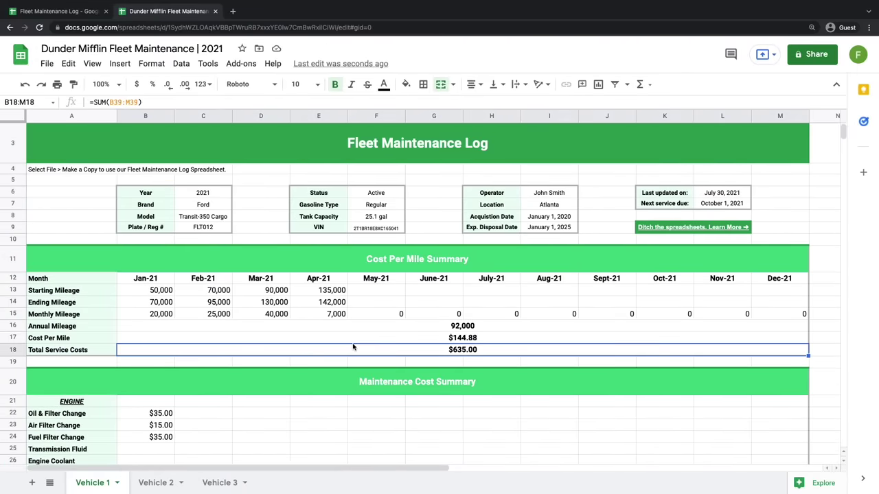
key(Page_Down)
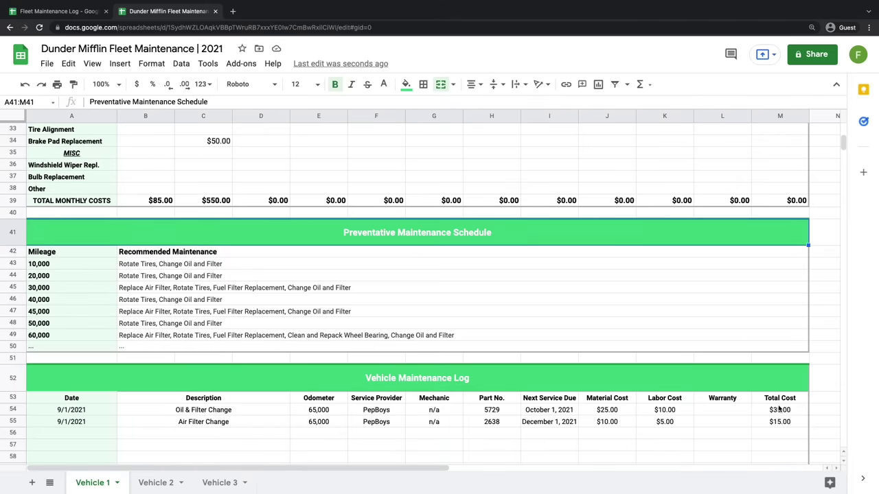
click(276, 279)
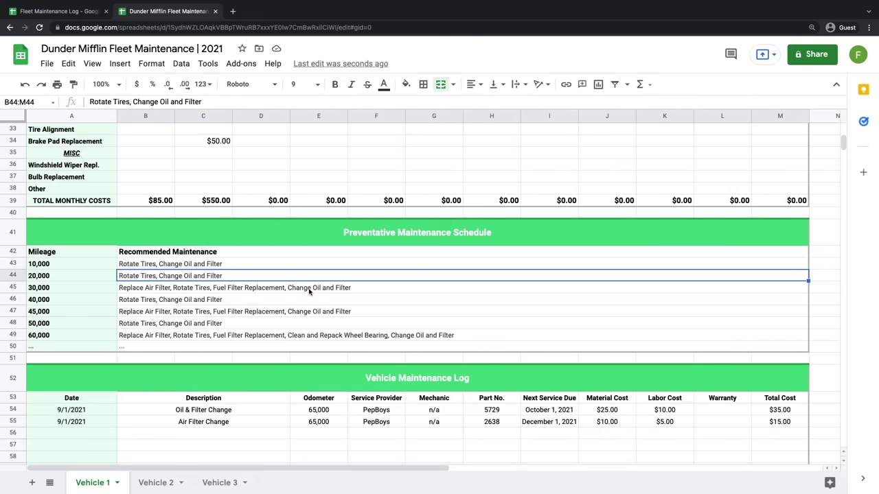
click(309, 378)
scroll(309, 378, down, 4)
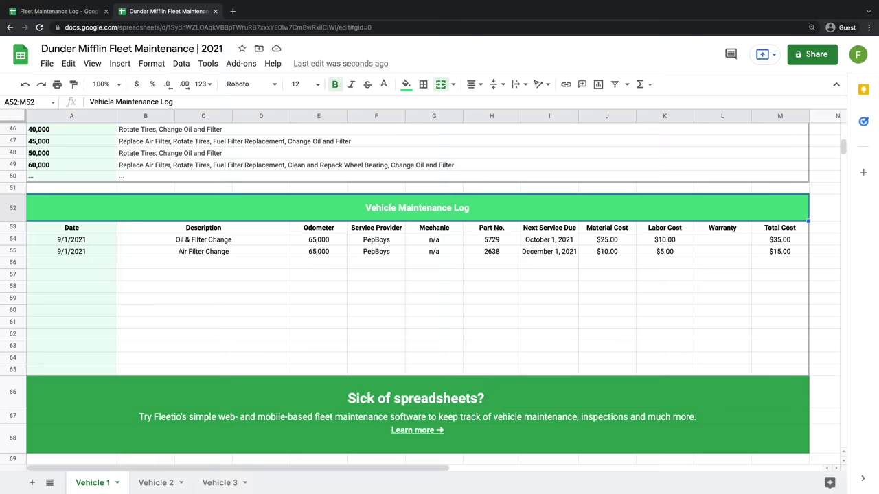
click(108, 232)
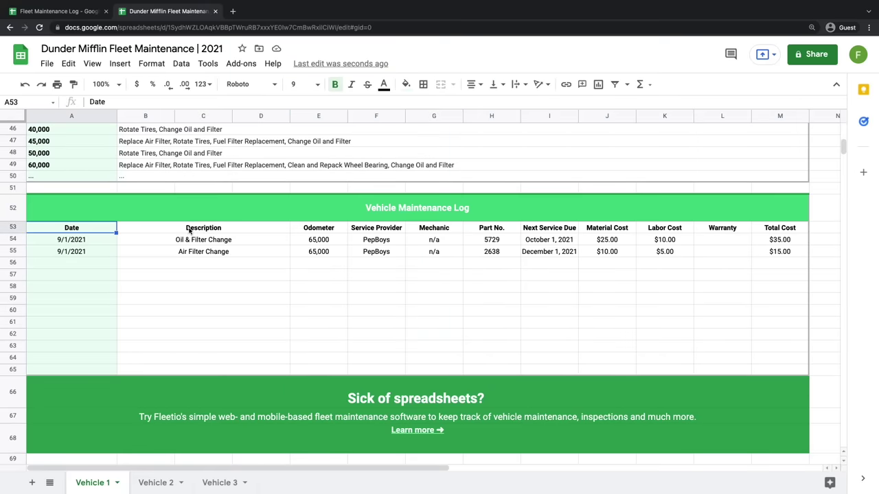
click(189, 230)
drag(371, 230, 446, 230)
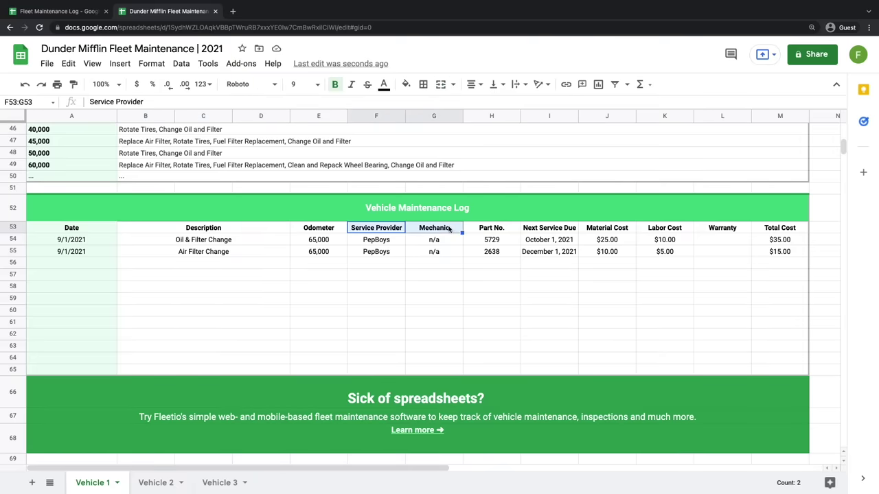
click(497, 232)
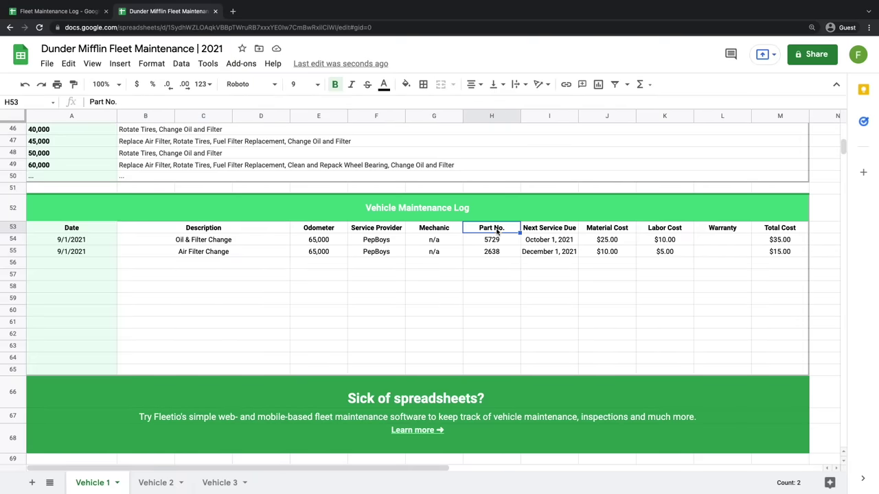
click(733, 229)
drag(610, 231, 691, 232)
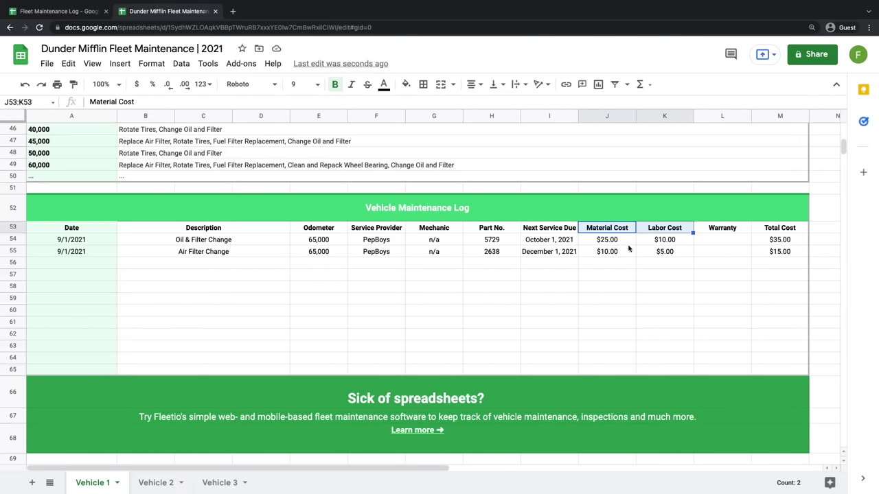
click(554, 230)
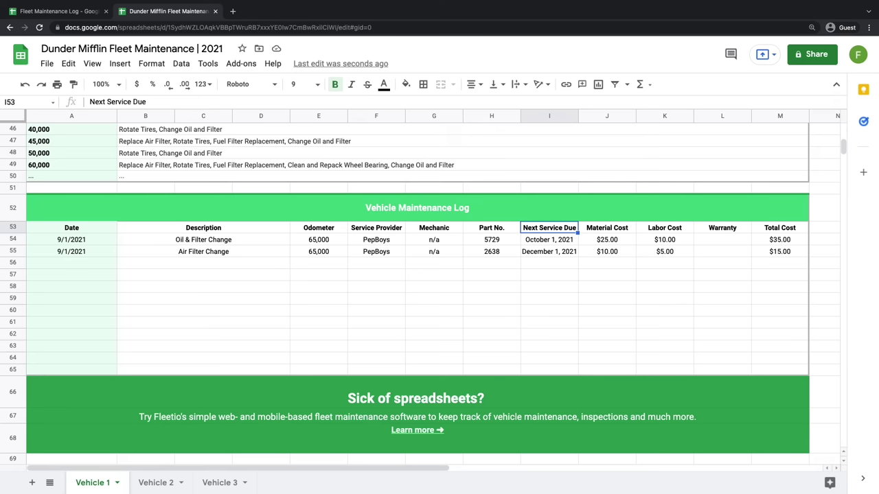